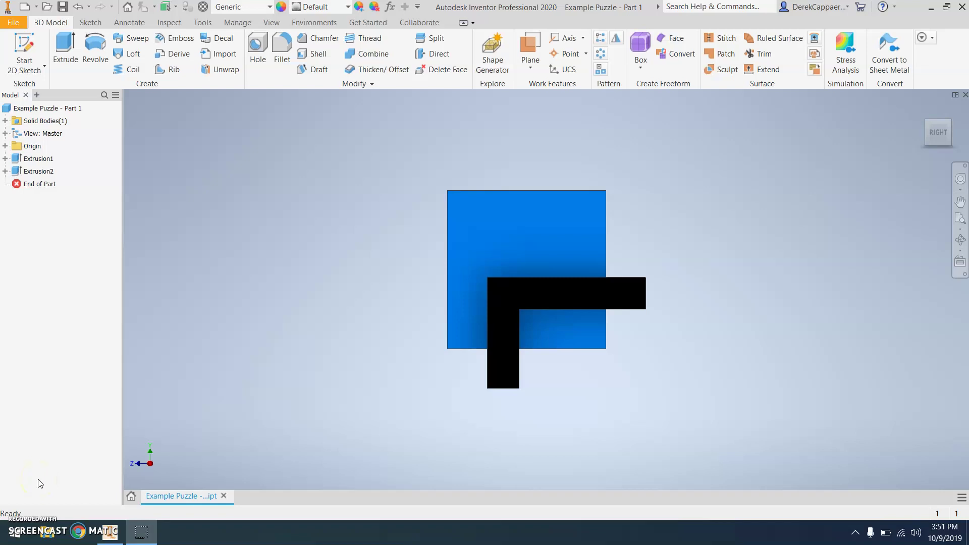
Export the Example Puzzle part to CAD format with STL Files as the save type.
click(55, 507)
click(15, 23)
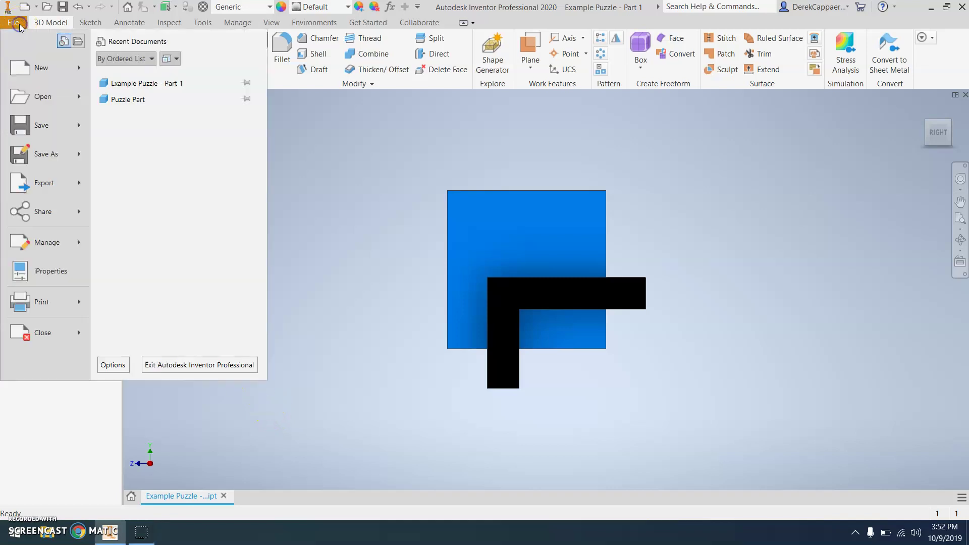
click(45, 182)
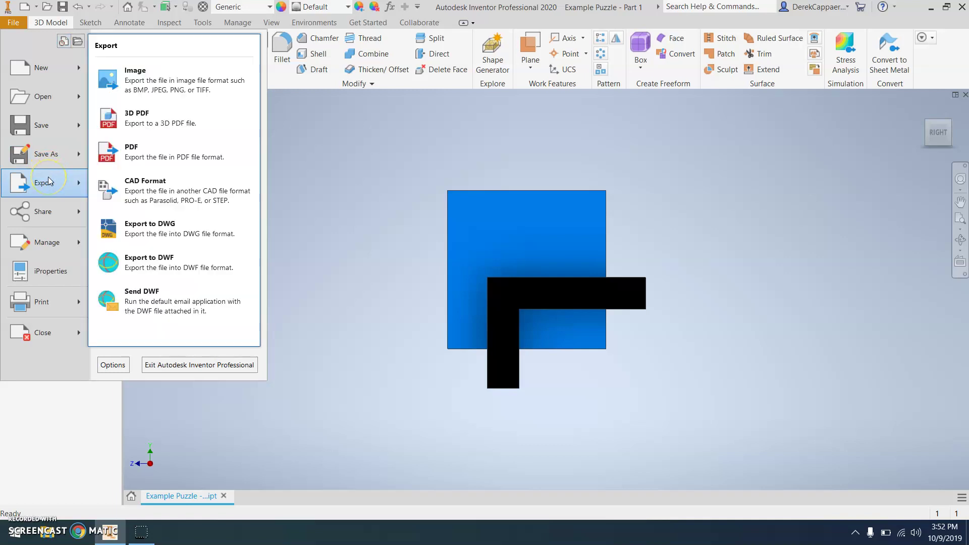
click(166, 199)
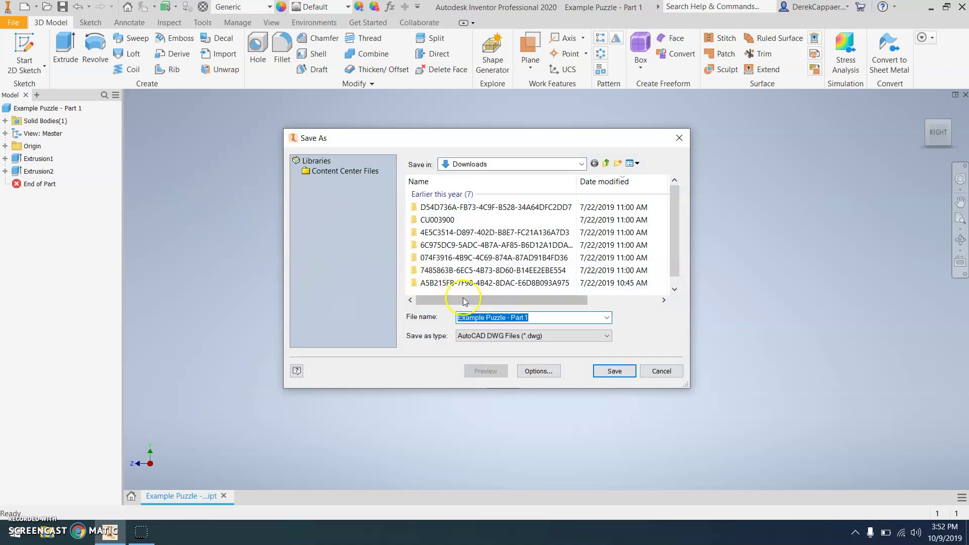
click(525, 336)
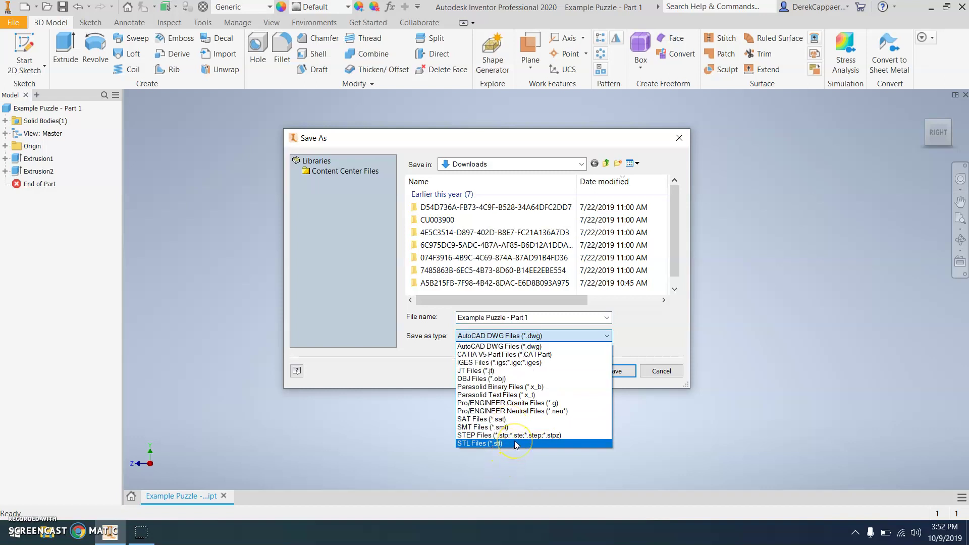
click(516, 443)
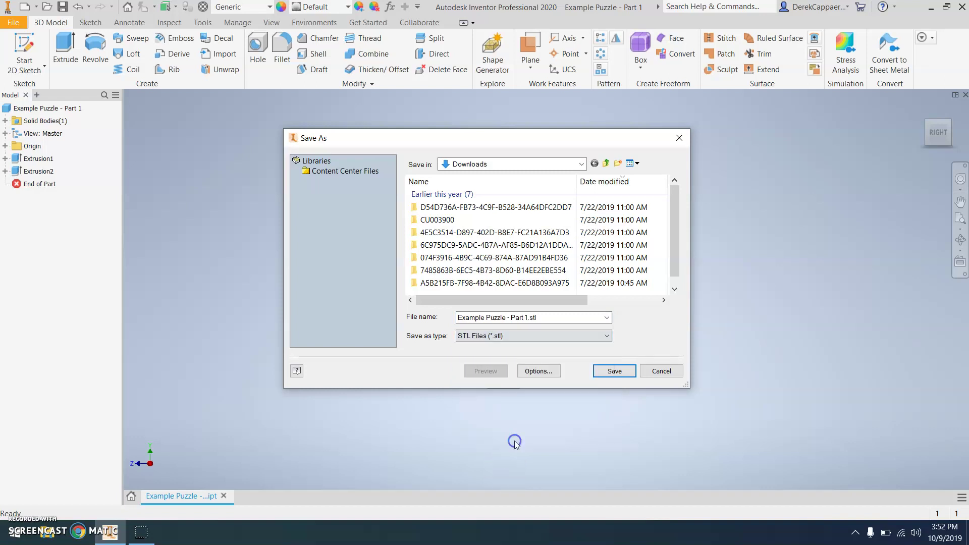
Save the STL as Example Puzzle - Part 1.stl in H: > Hidden PLTW > Puzzle.
click(581, 166)
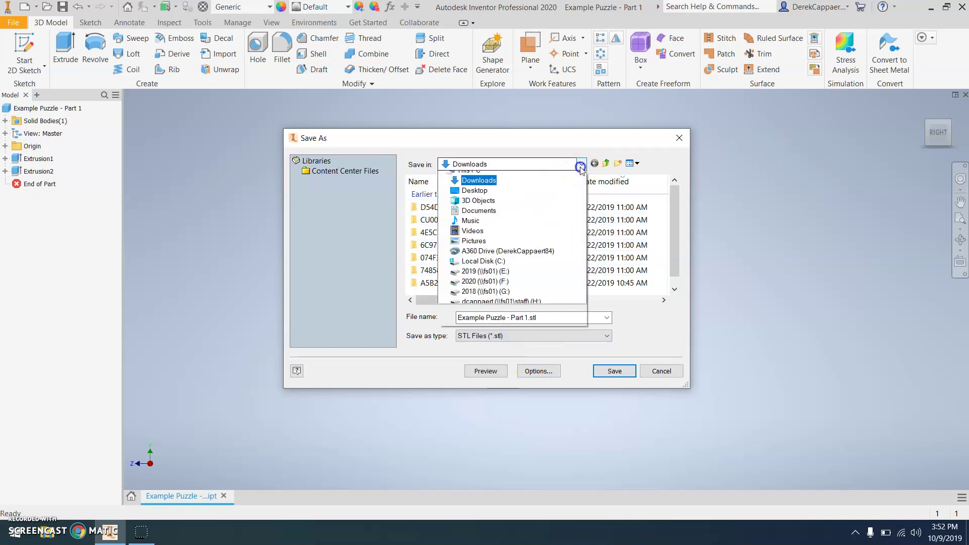
click(528, 359)
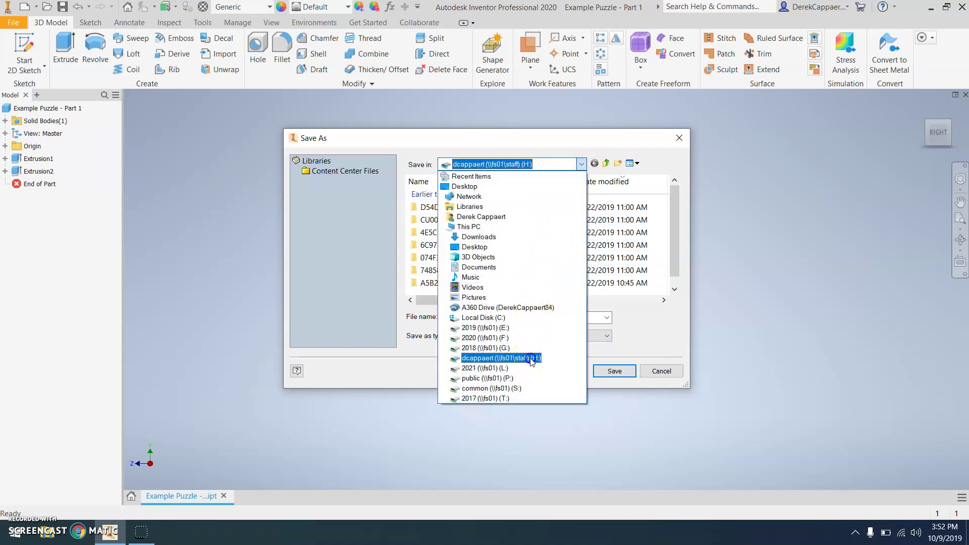
scroll(454, 255, down, 3)
scroll(489, 260, down, 1)
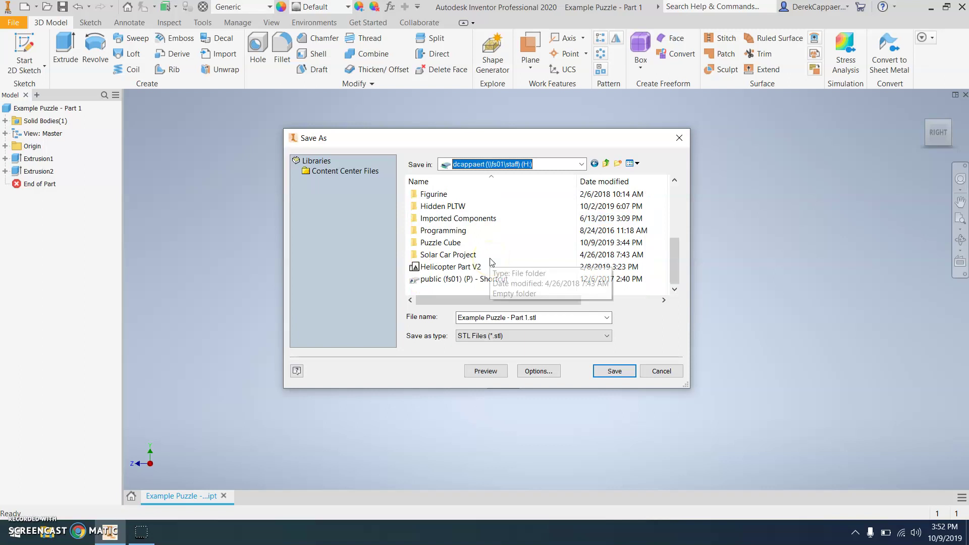
scroll(488, 259, up, 3)
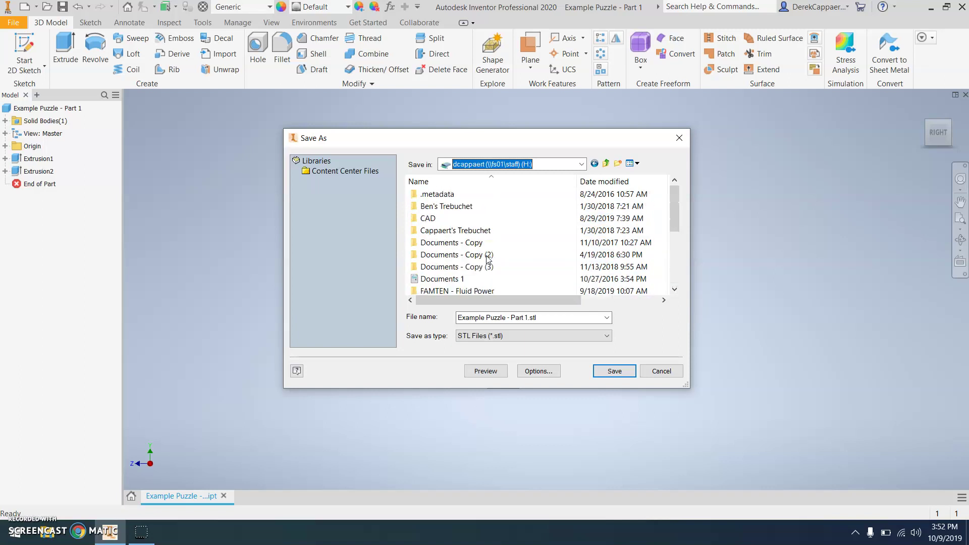
scroll(488, 258, down, 2)
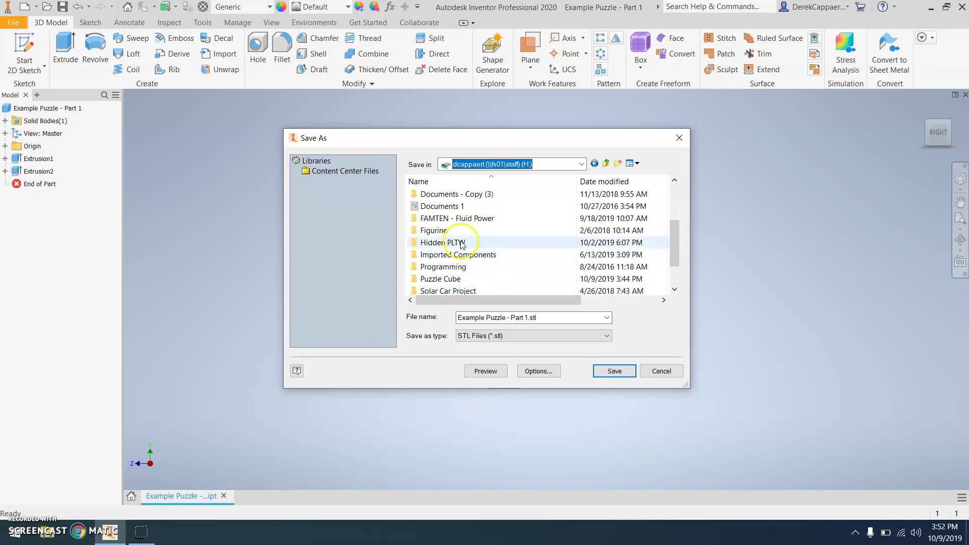
double_click(460, 244)
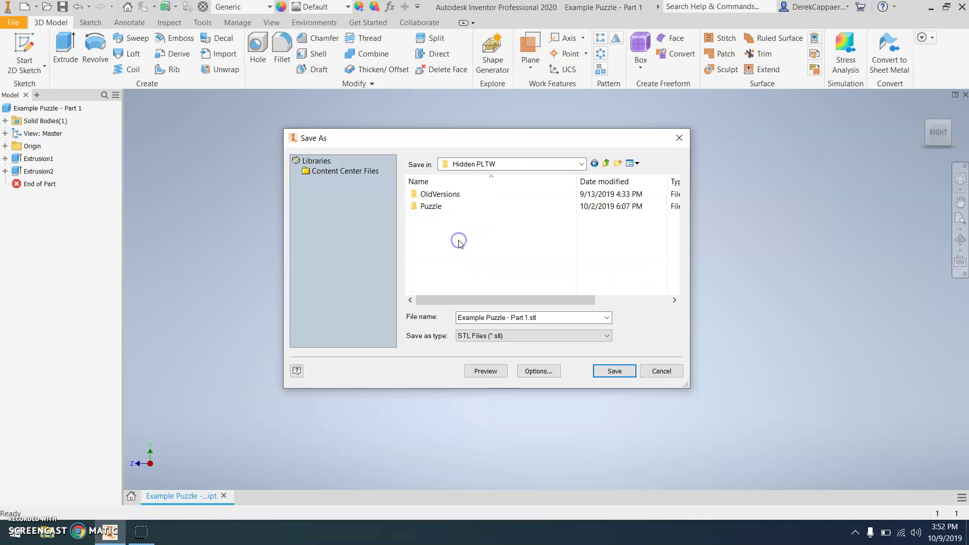
double_click(438, 209)
click(611, 372)
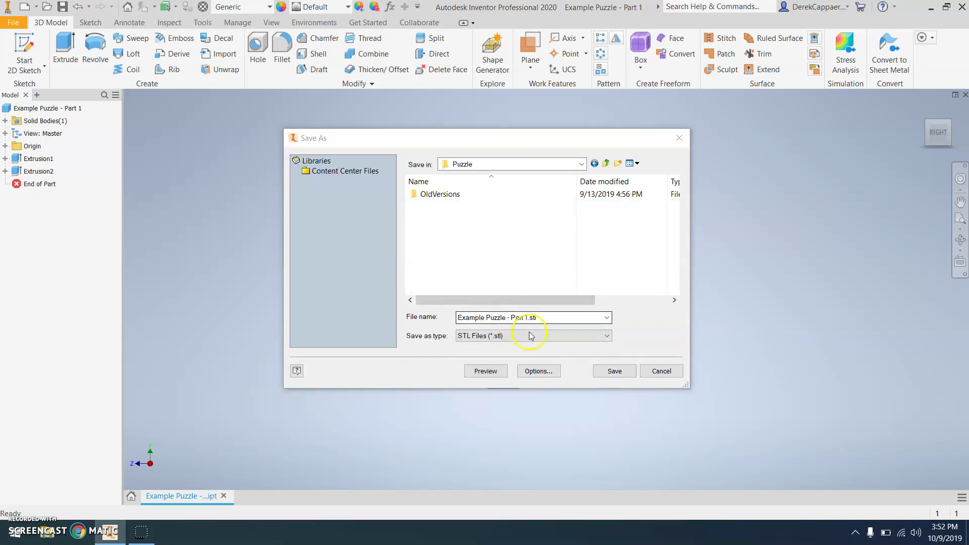
click(606, 374)
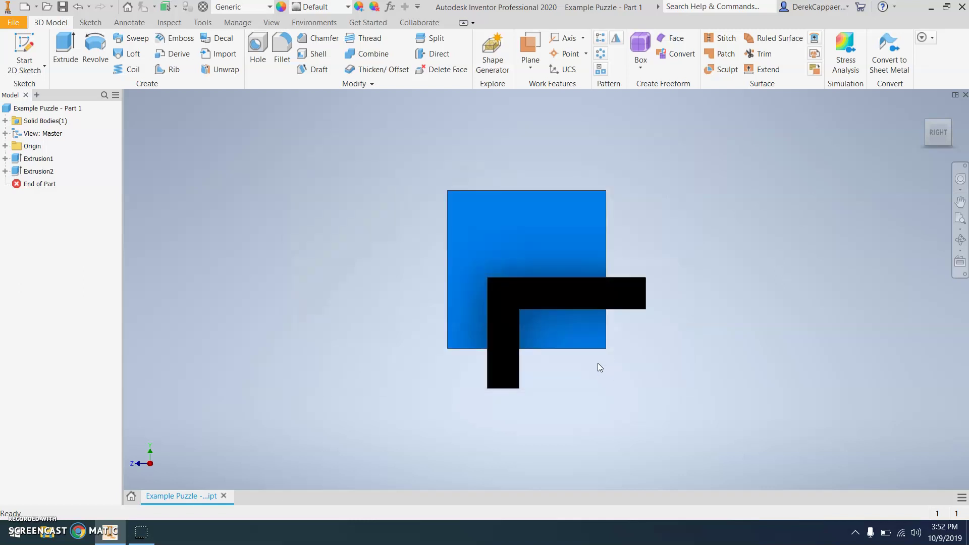
Search the Start menu for 'cura' and launch Ultimaker Cura 4.3.0.
click(371, 479)
click(12, 533)
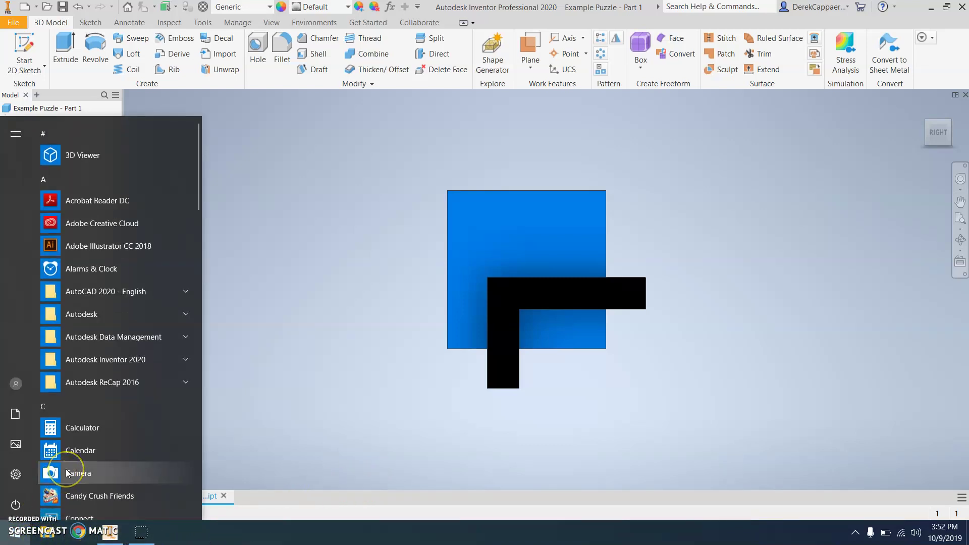
text(cura)
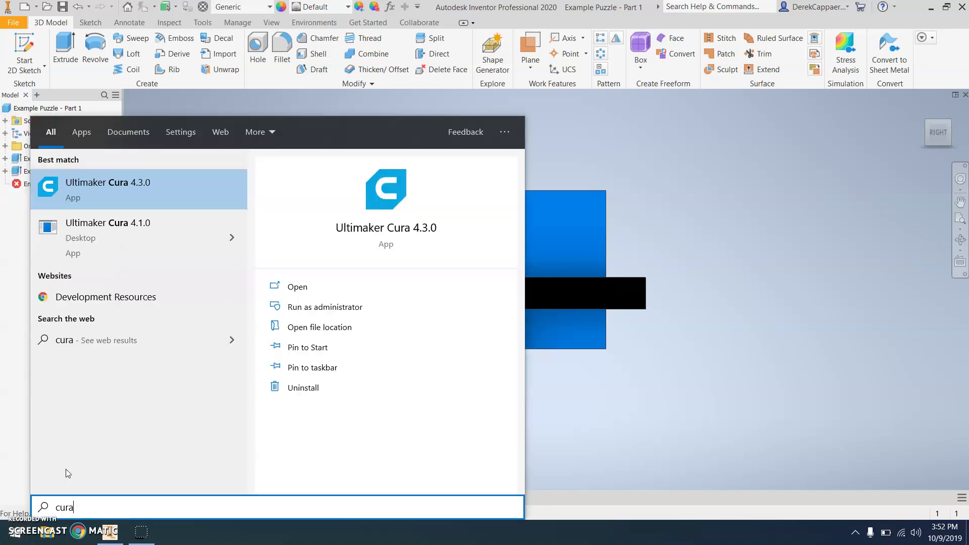
click(202, 199)
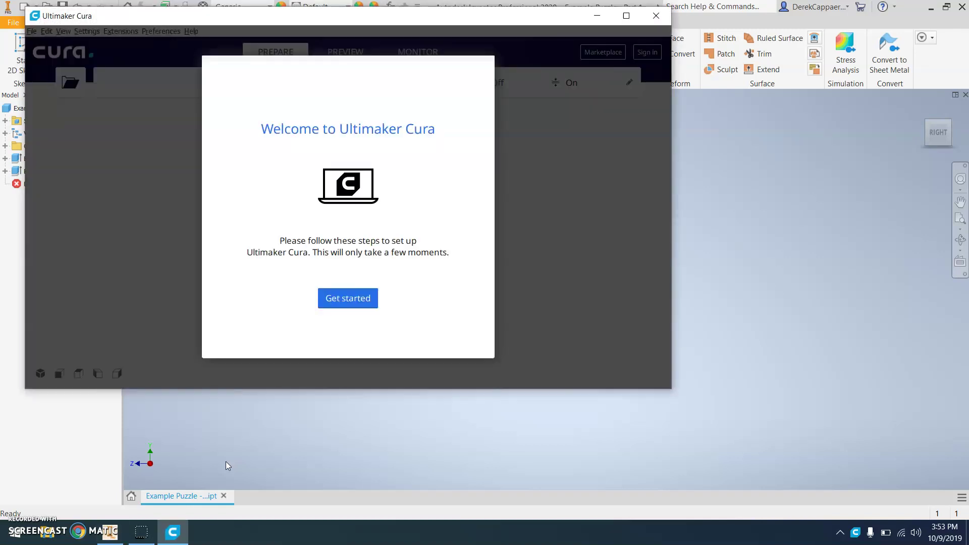
Start Cura's setup, accept the user agreement, and skip the what's new and data collection pages.
click(347, 298)
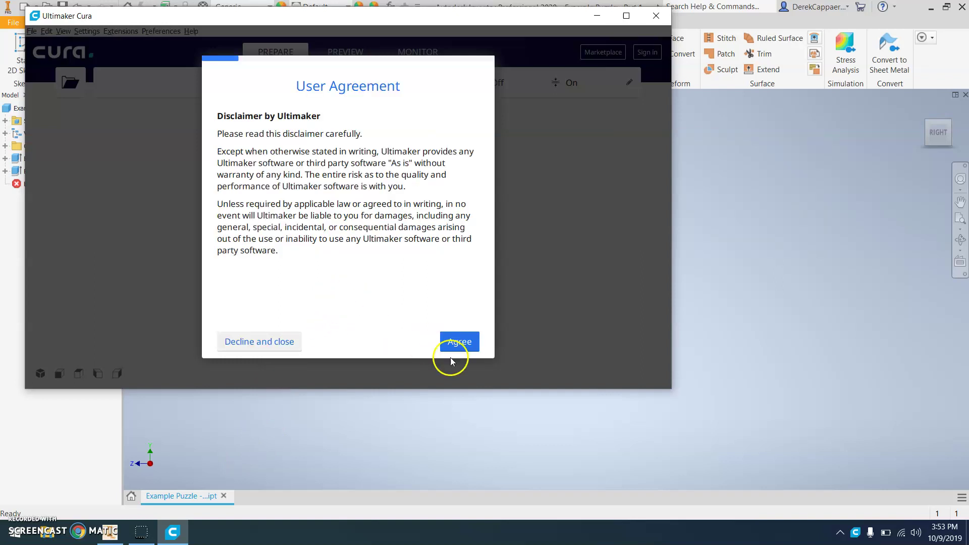
click(463, 341)
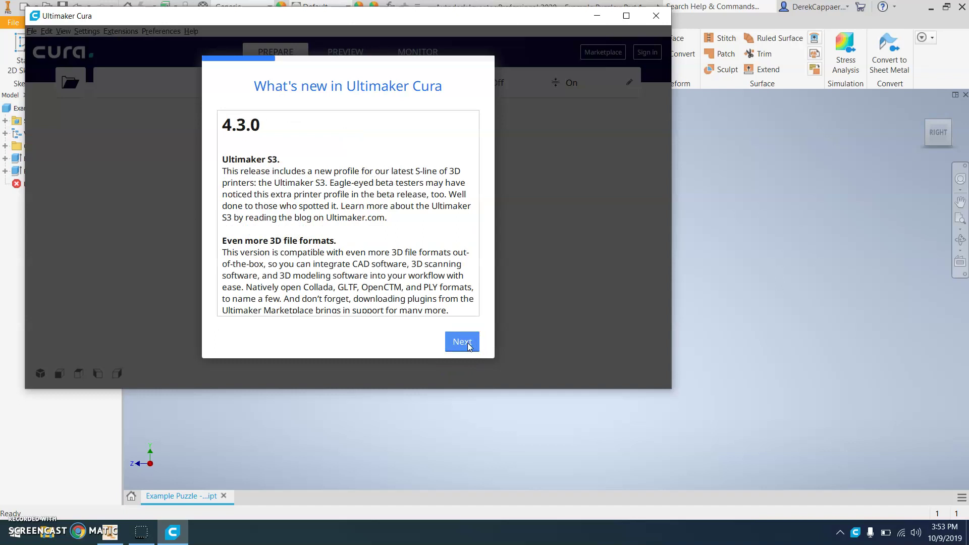
click(465, 343)
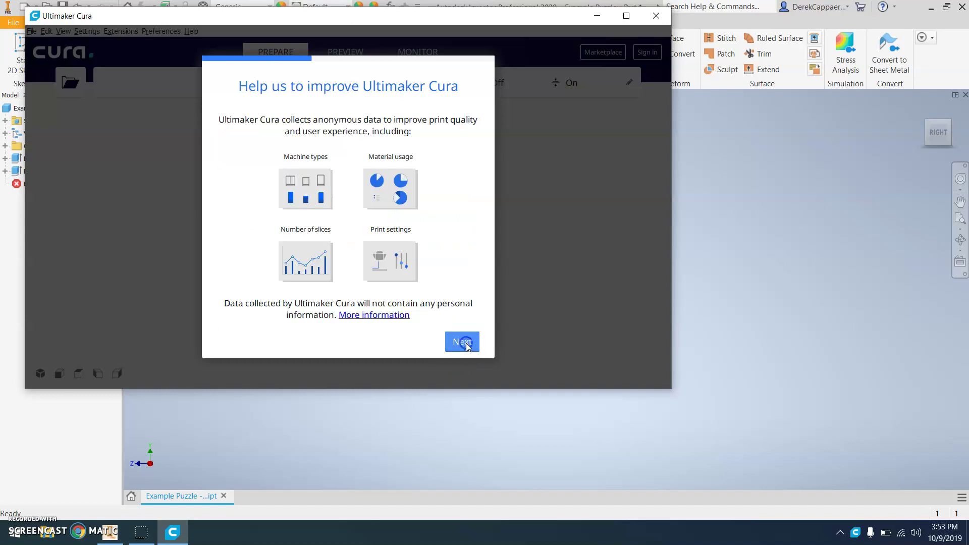
click(466, 343)
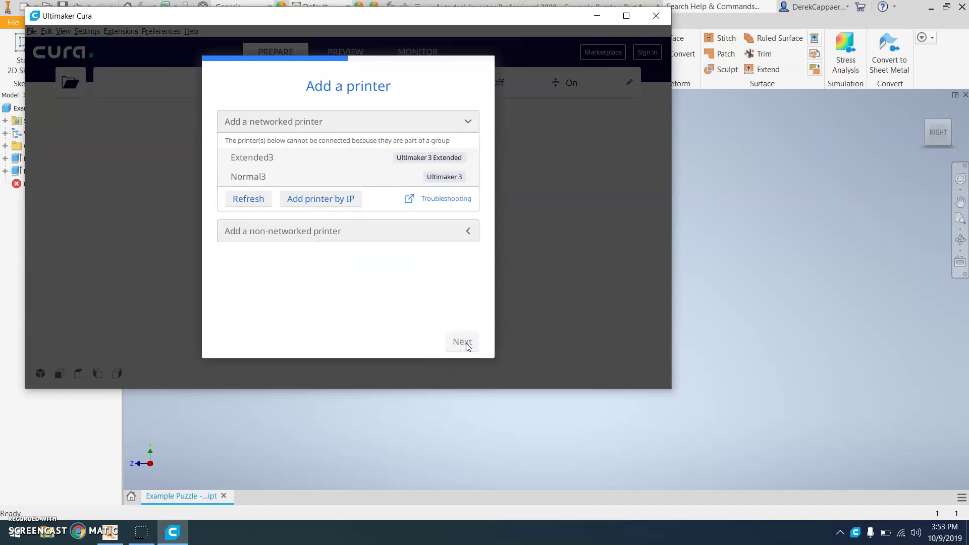
Add a non-networked Ultimaker 3 as the printer.
click(297, 232)
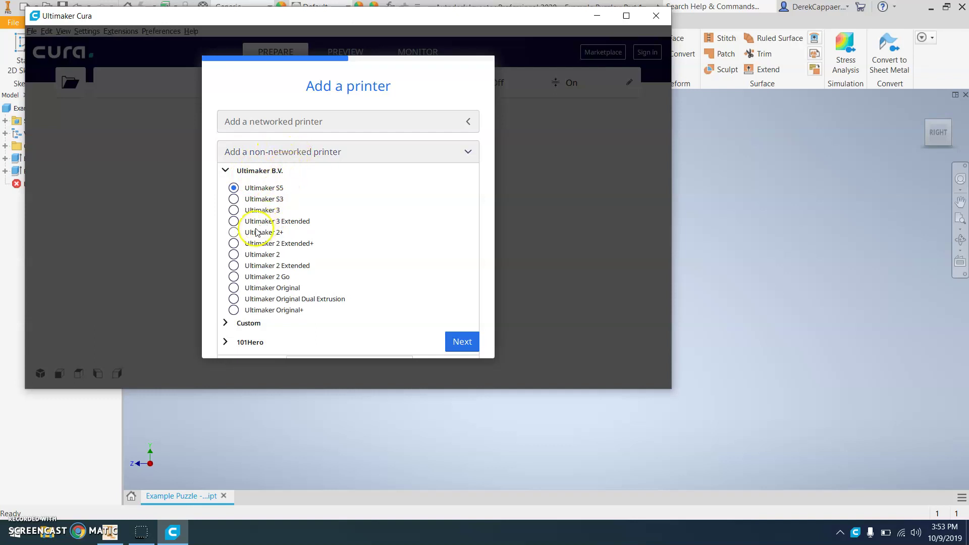
click(234, 211)
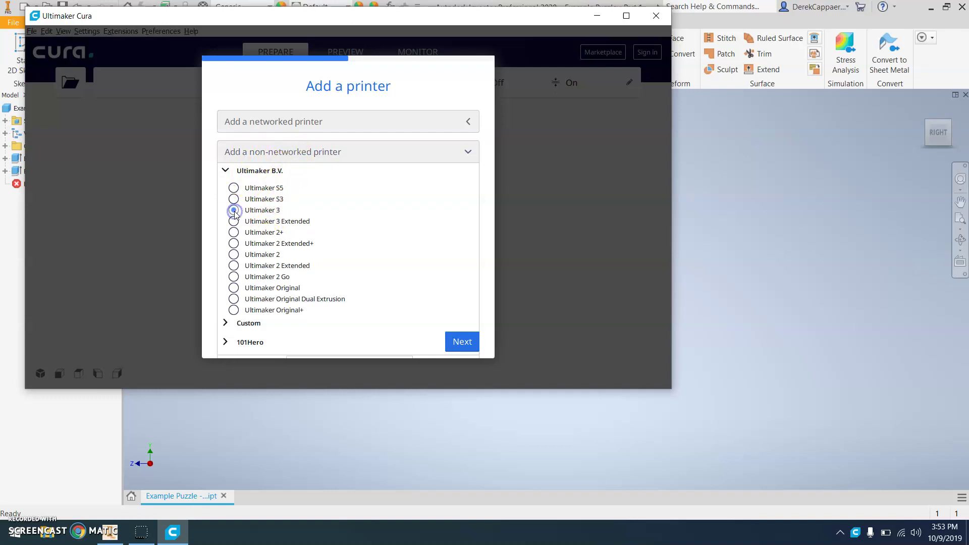
click(471, 342)
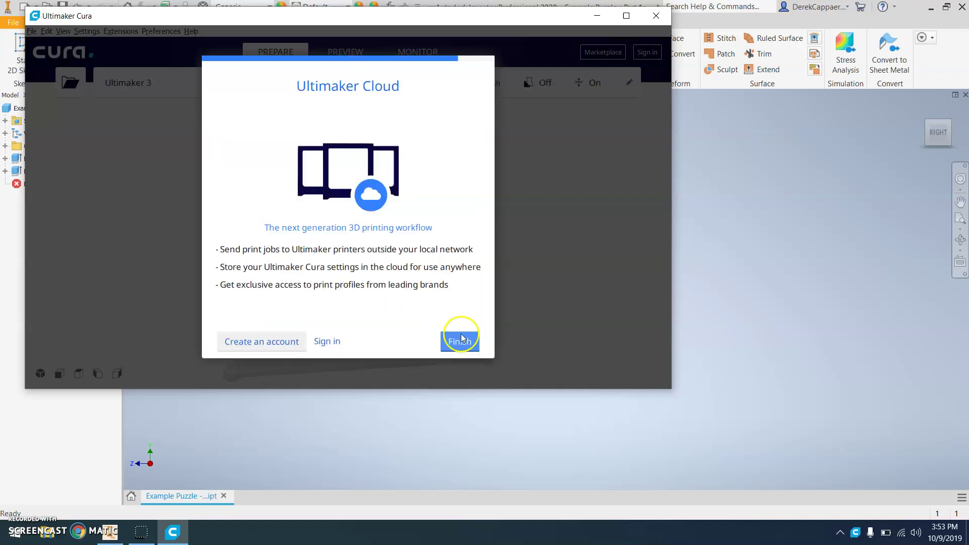
Finish setup, maximize Cura, and load Example Puzzle - Part 1 from H: > Hidden PLTW > Puzzle.
click(465, 342)
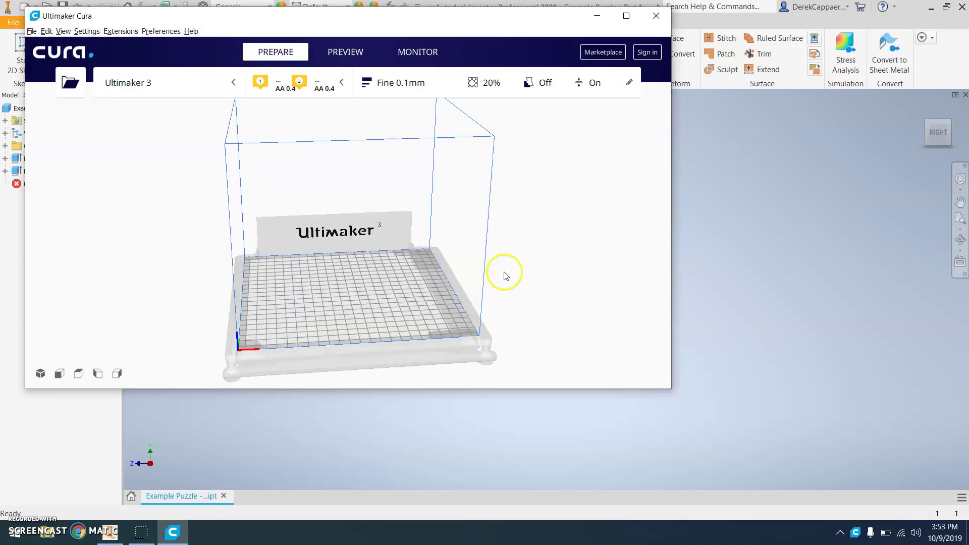
click(626, 15)
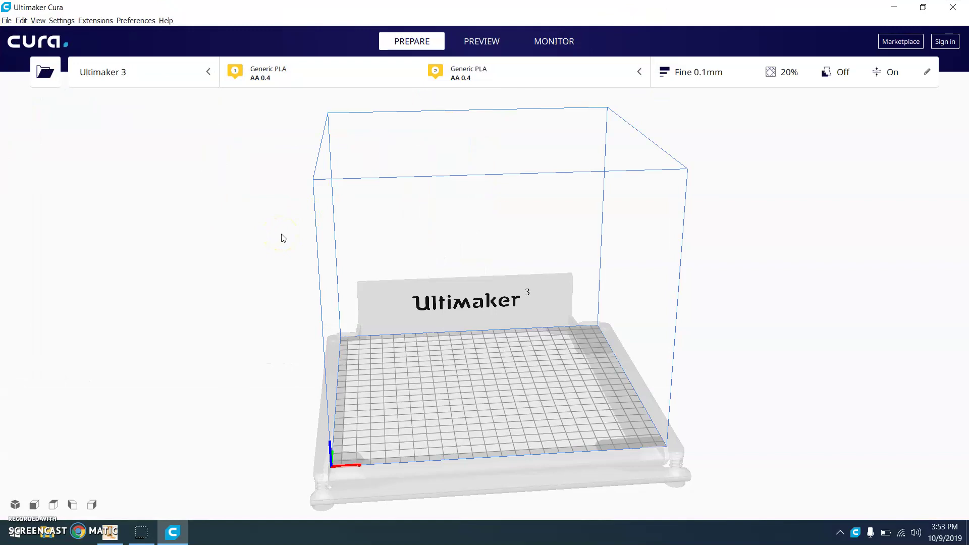
click(48, 75)
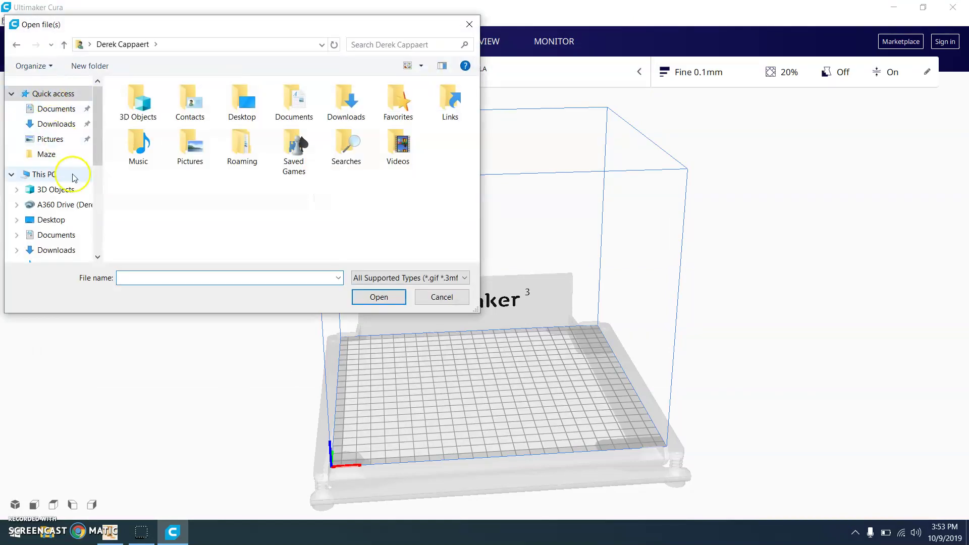
scroll(79, 199, down, 3)
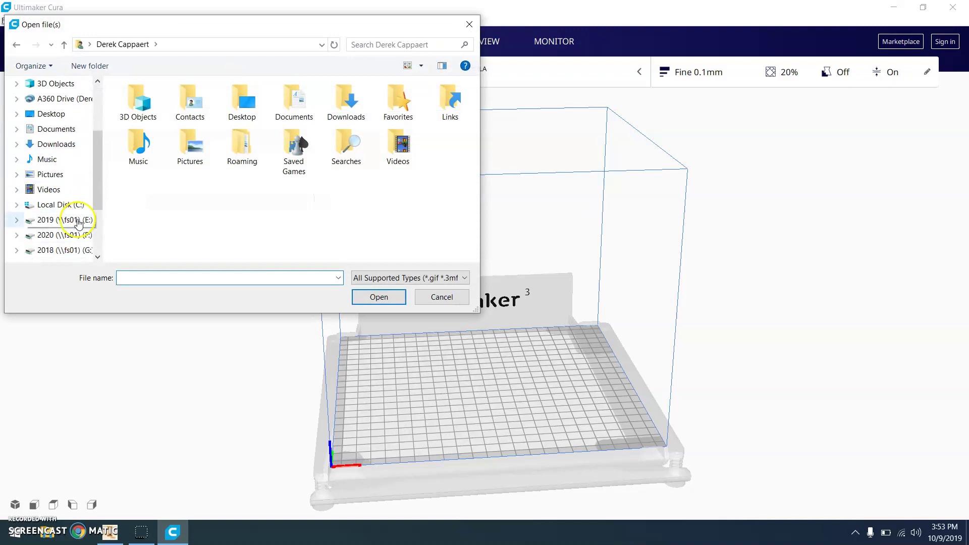
scroll(79, 222, down, 2)
click(70, 236)
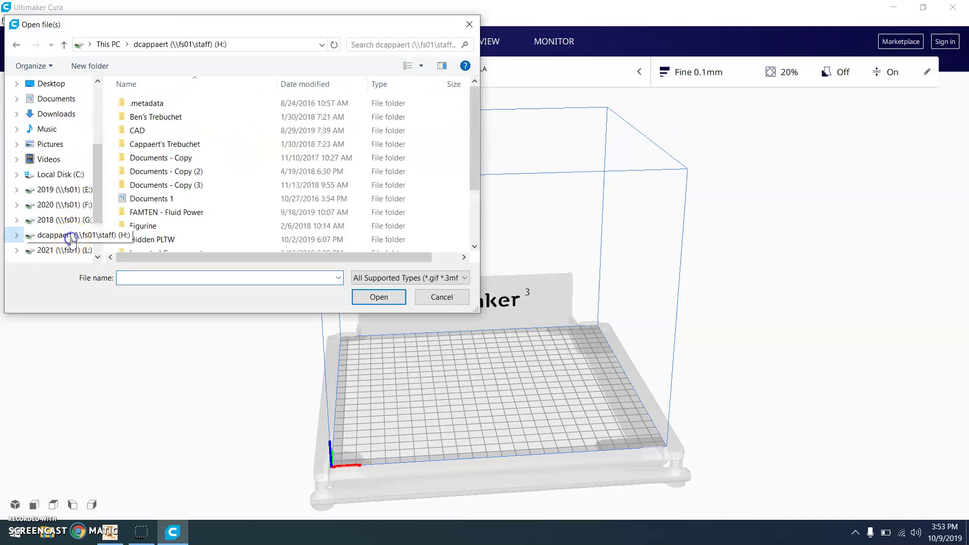
scroll(162, 195, down, 2)
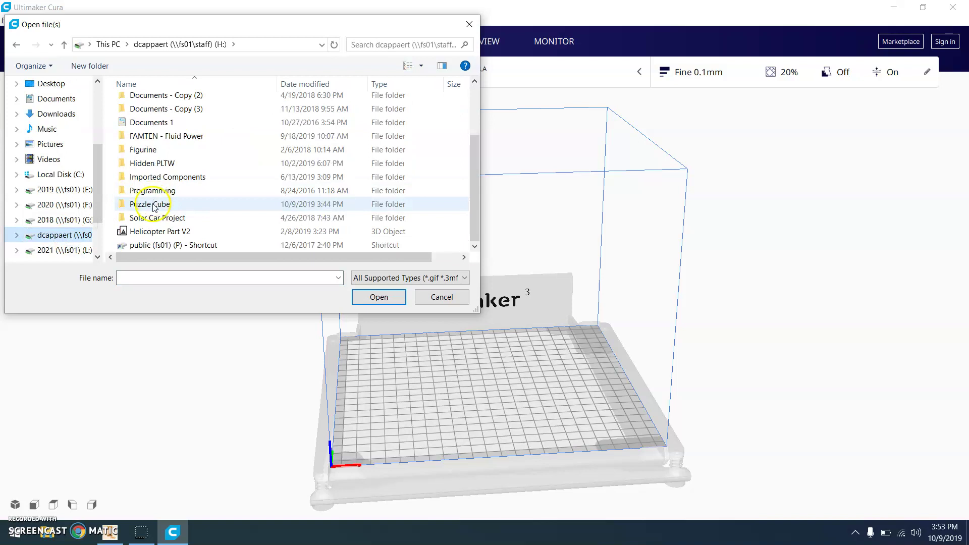
double_click(158, 163)
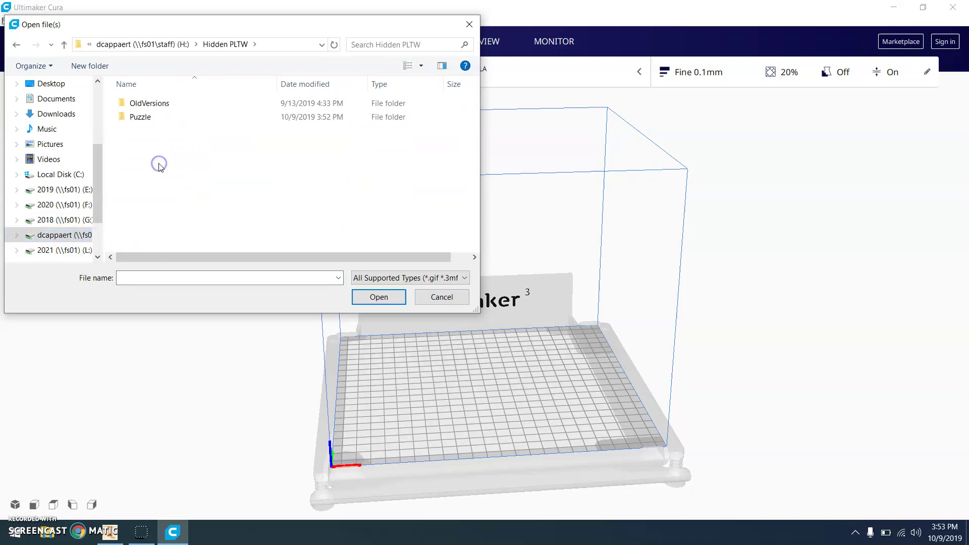
double_click(136, 117)
click(159, 118)
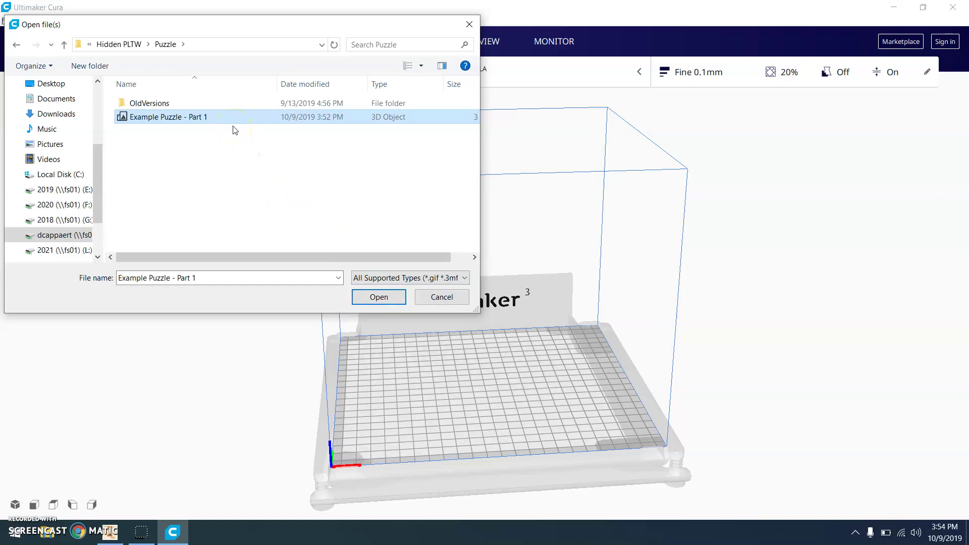
click(388, 300)
click(388, 299)
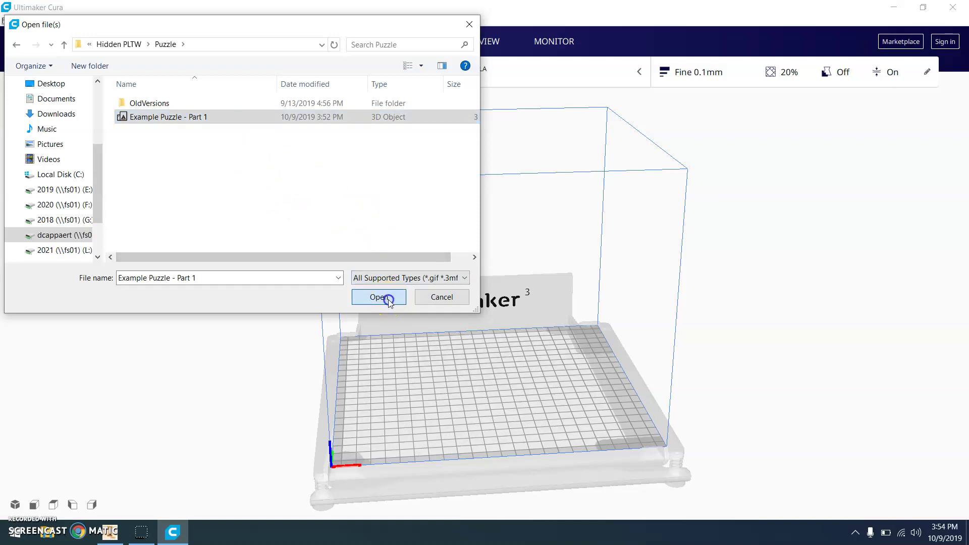
Zoom in on the build plate and select the tiny 1.3 x 3.2 x 3.2 mm puzzle part.
scroll(508, 405, up, 5)
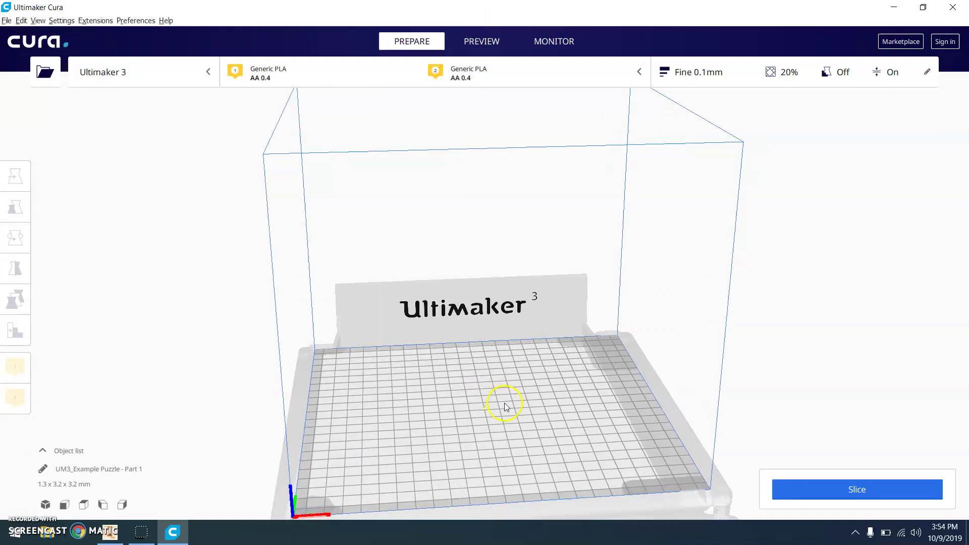
scroll(506, 489, up, 3)
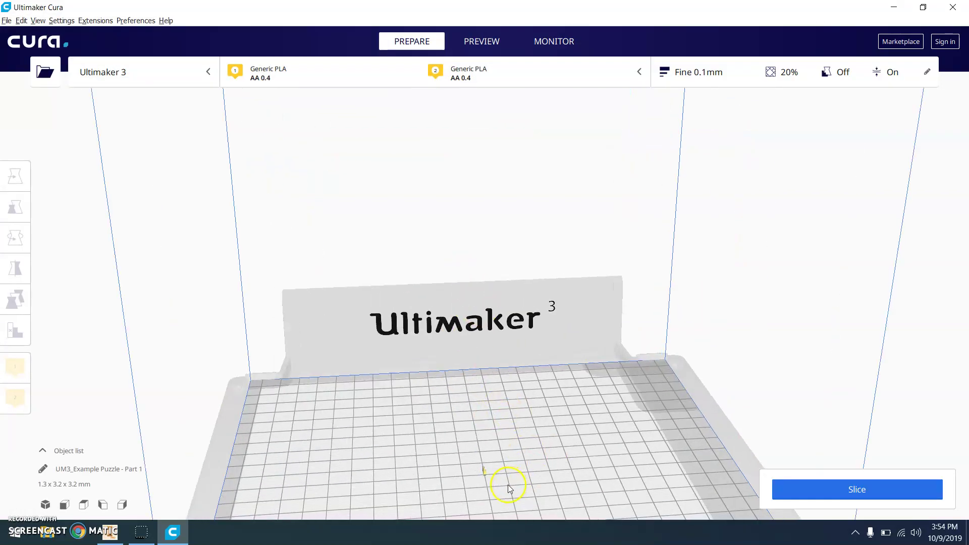
scroll(508, 487, up, 2)
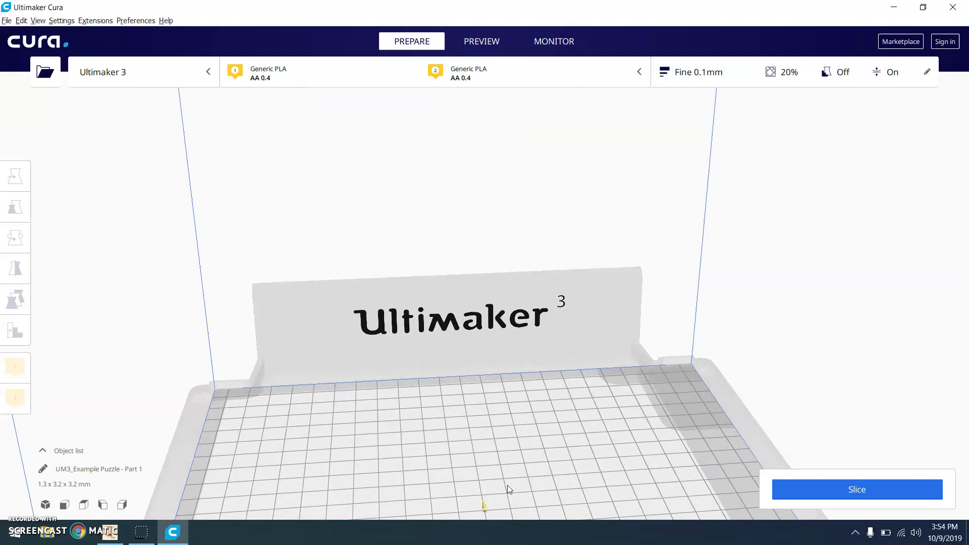
scroll(507, 485, up, 3)
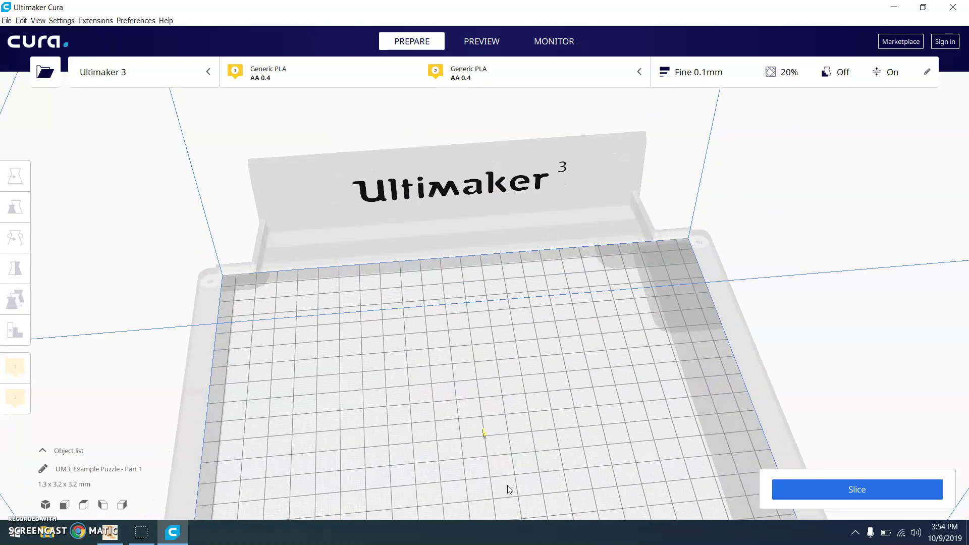
click(481, 438)
click(484, 433)
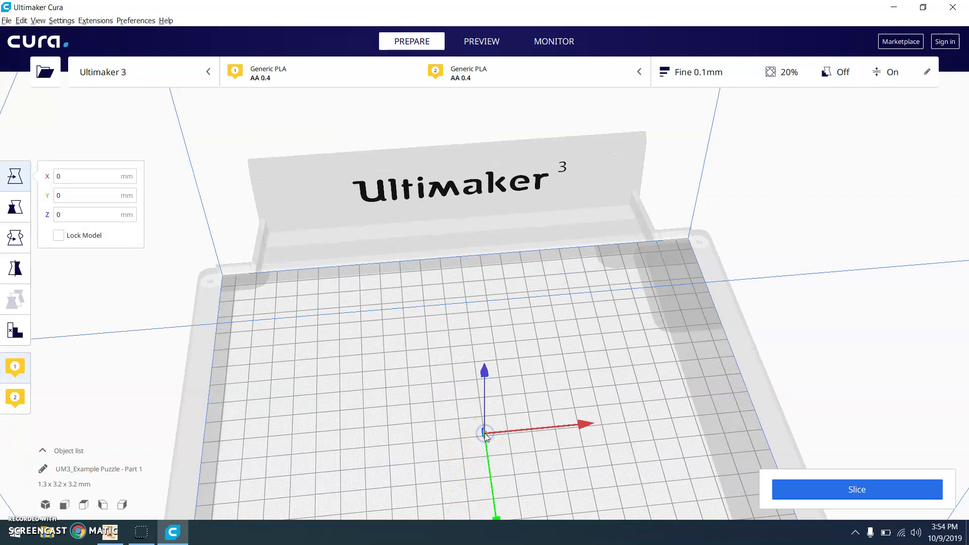
Scale the puzzle part uniformly to 1000% (12.7 x 31.7 x 31.7 mm) and tilt the view toward it.
click(20, 209)
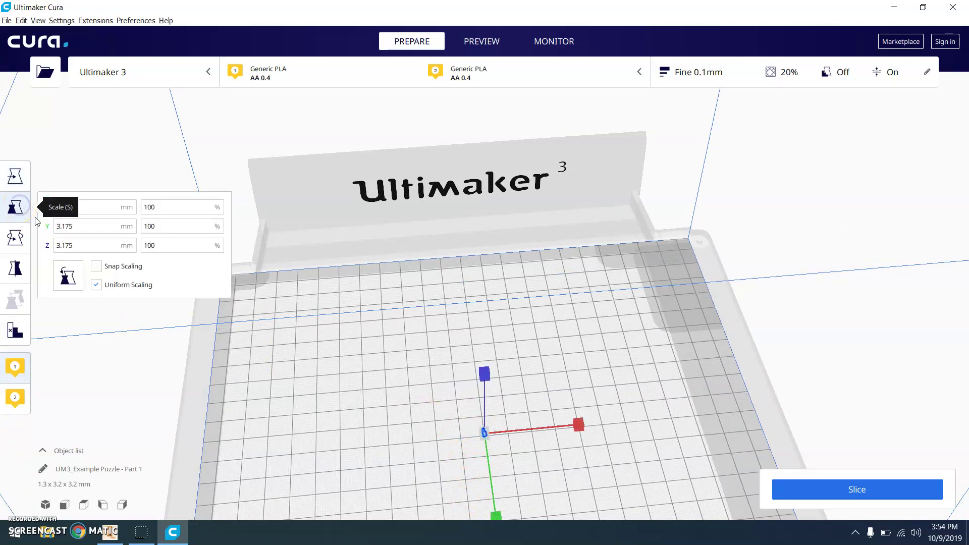
click(67, 212)
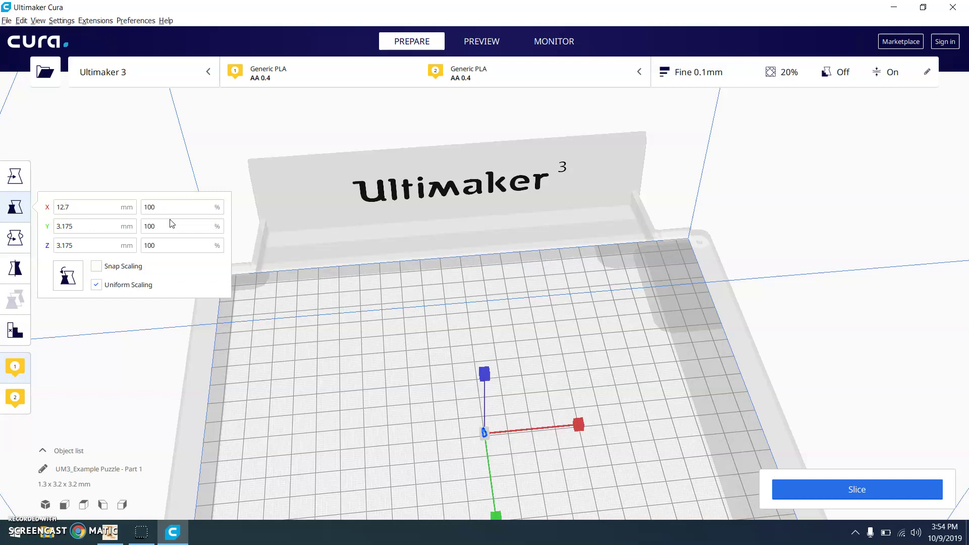
key(Return)
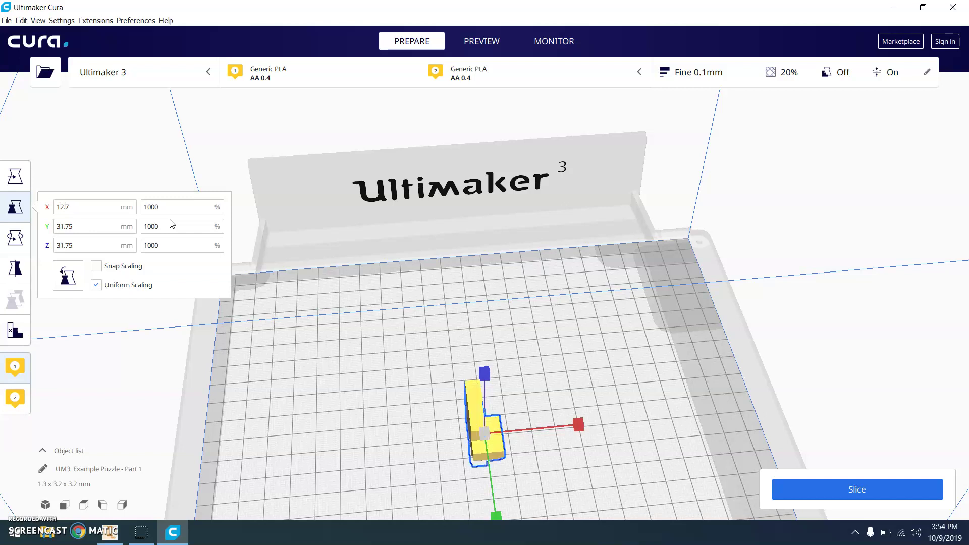
click(495, 413)
scroll(497, 403, down, 3)
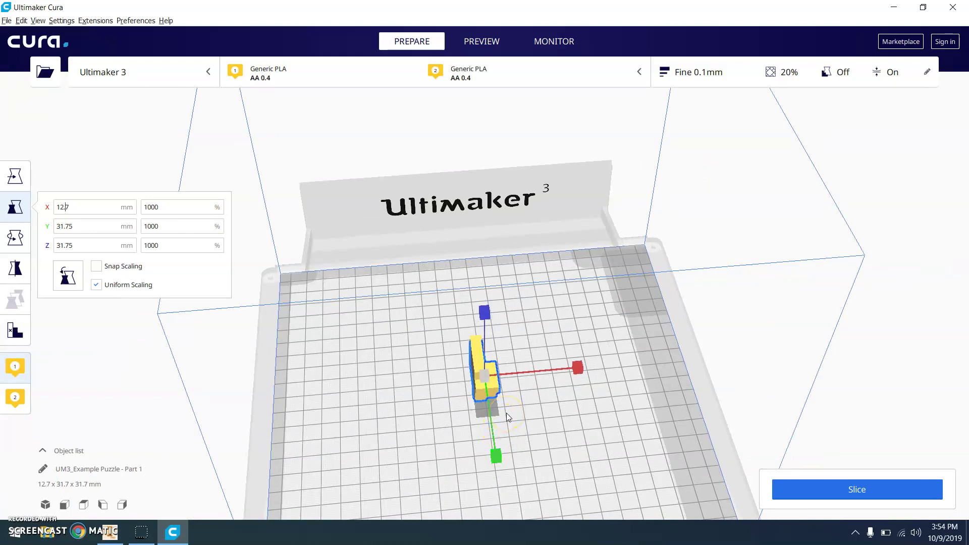
key(Up)
key(Up)
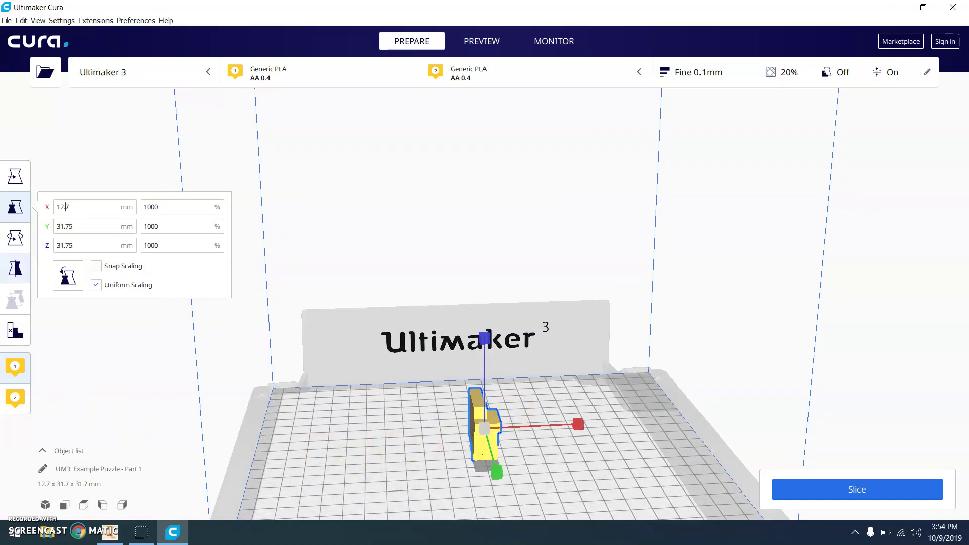
Rotate the part -30°, 15° and 30° about three axes so it lies flat at 31.7 x 31.8 x 12.7 mm.
click(23, 246)
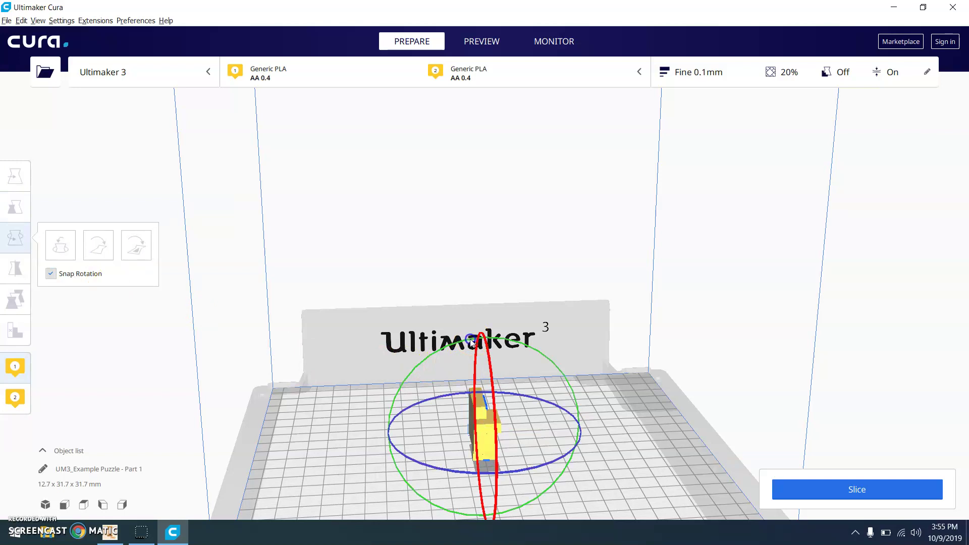
drag(470, 339, 434, 393)
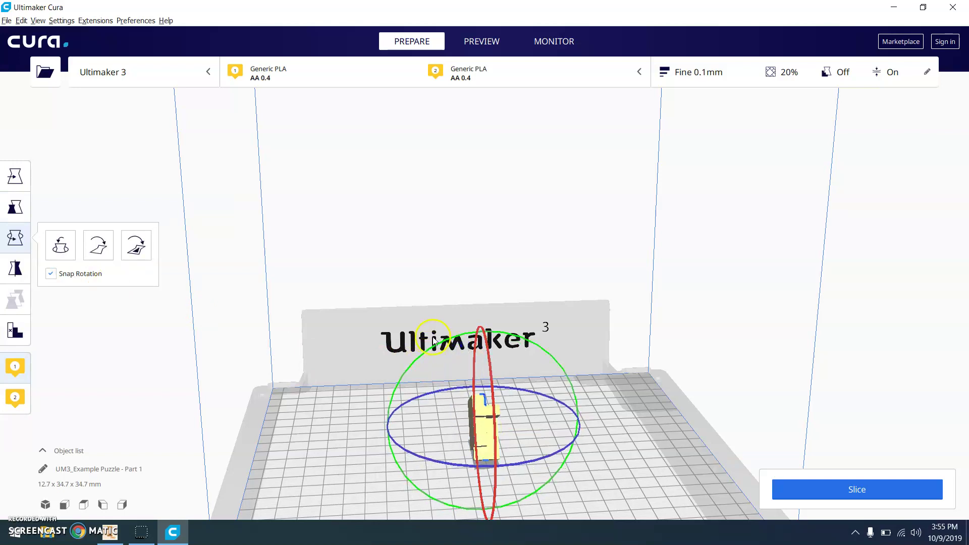
drag(429, 350, 411, 462)
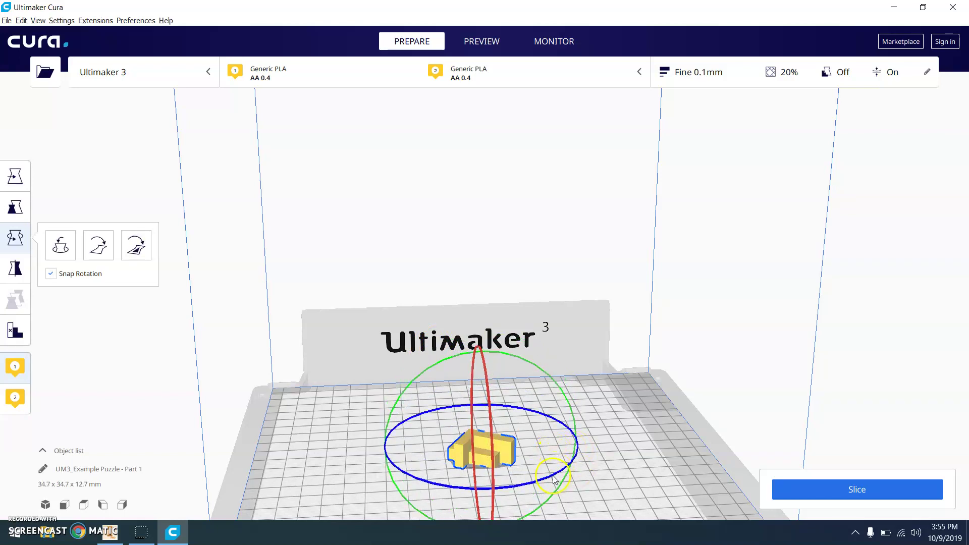
drag(562, 472, 578, 446)
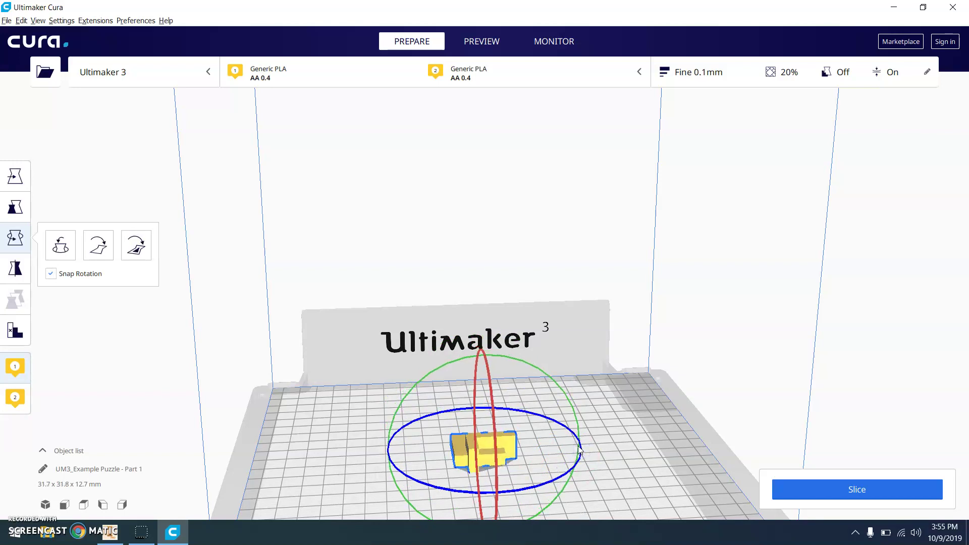
scroll(524, 417, up, 1)
scroll(523, 418, down, 3)
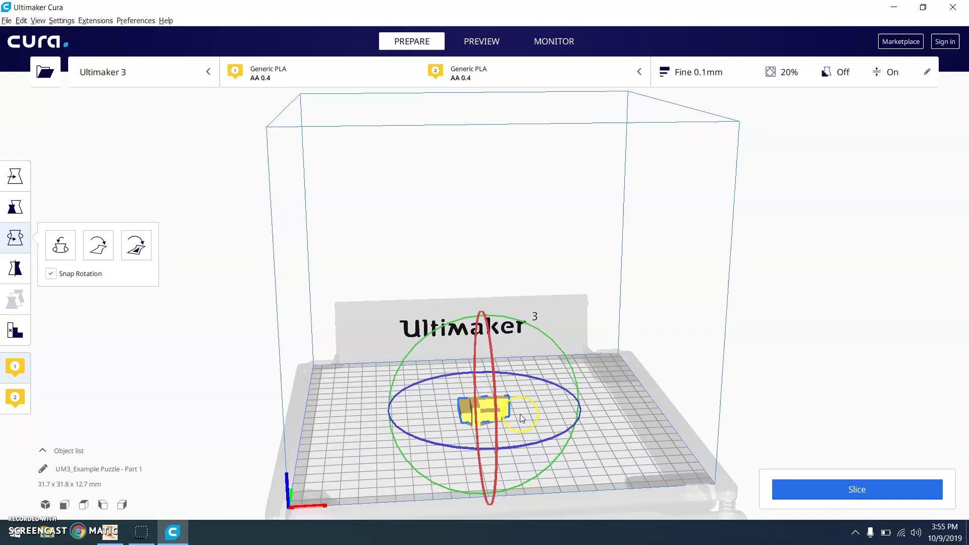
click(341, 385)
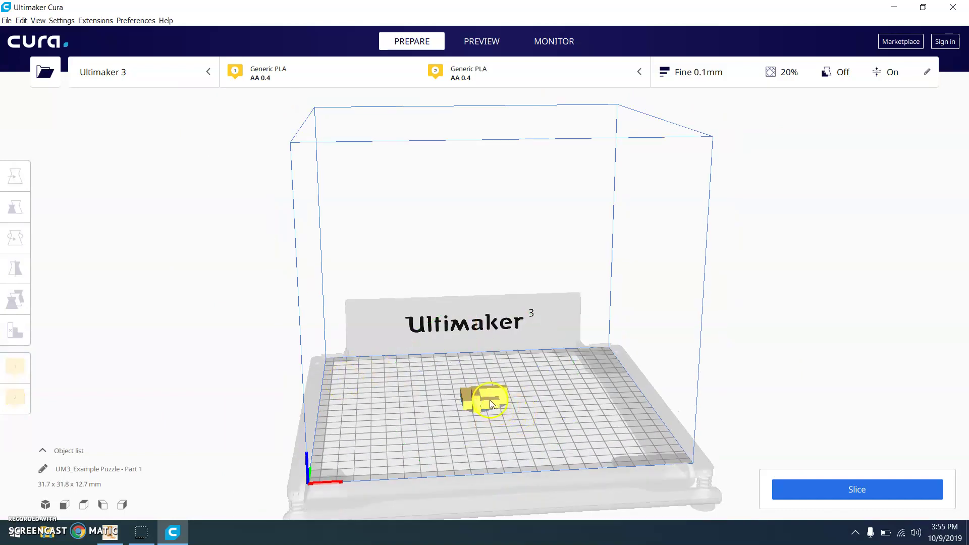
click(464, 394)
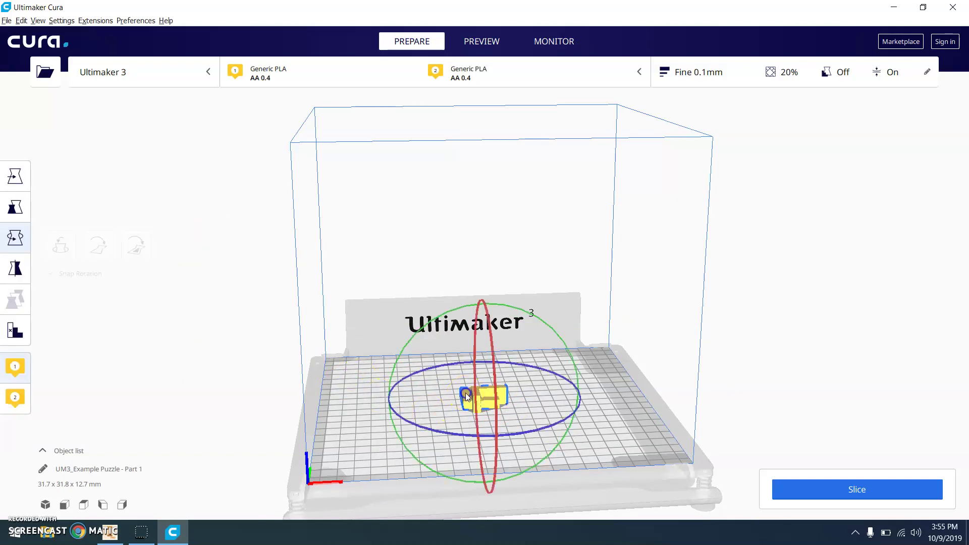
Move the part along its X and Y arrows to X -41.6879 mm, Y -12.4612 mm.
click(17, 185)
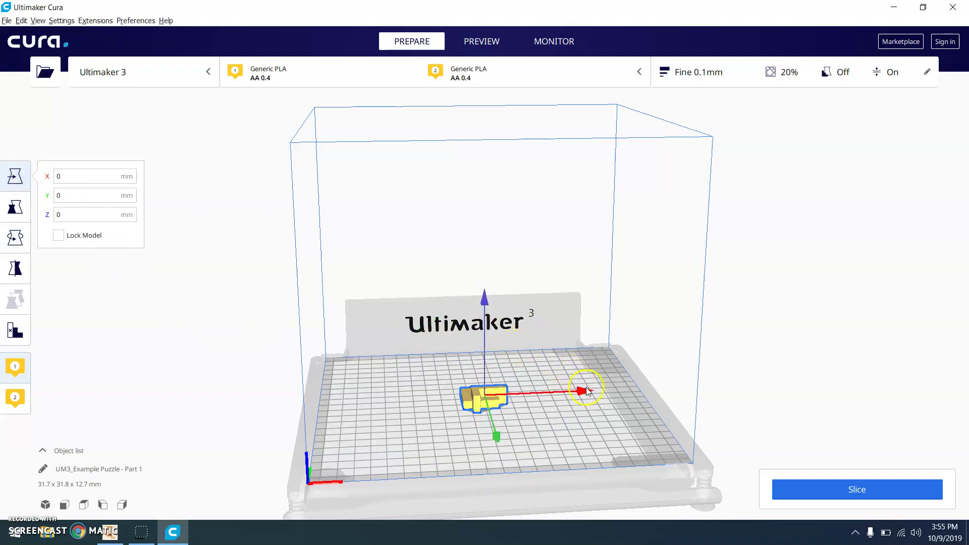
drag(580, 392, 529, 397)
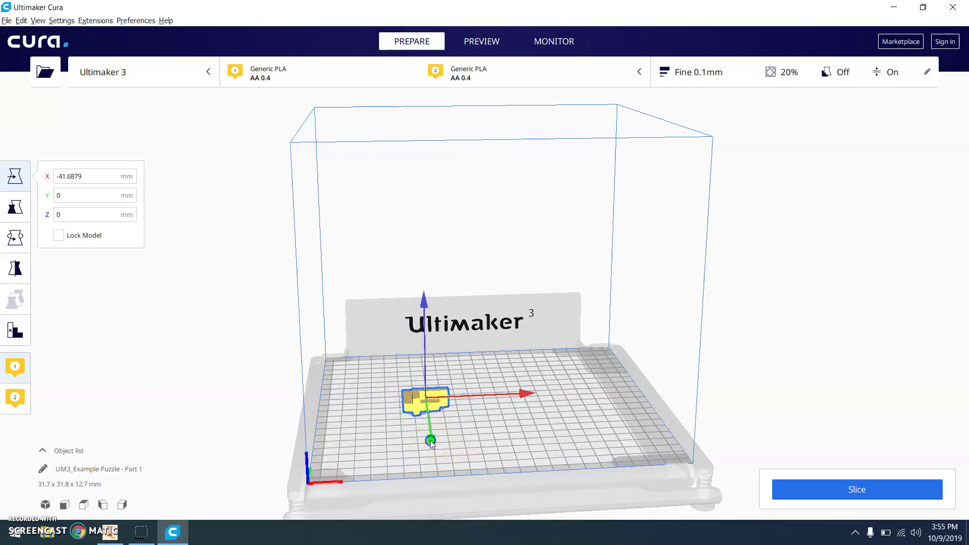
drag(430, 440, 430, 432)
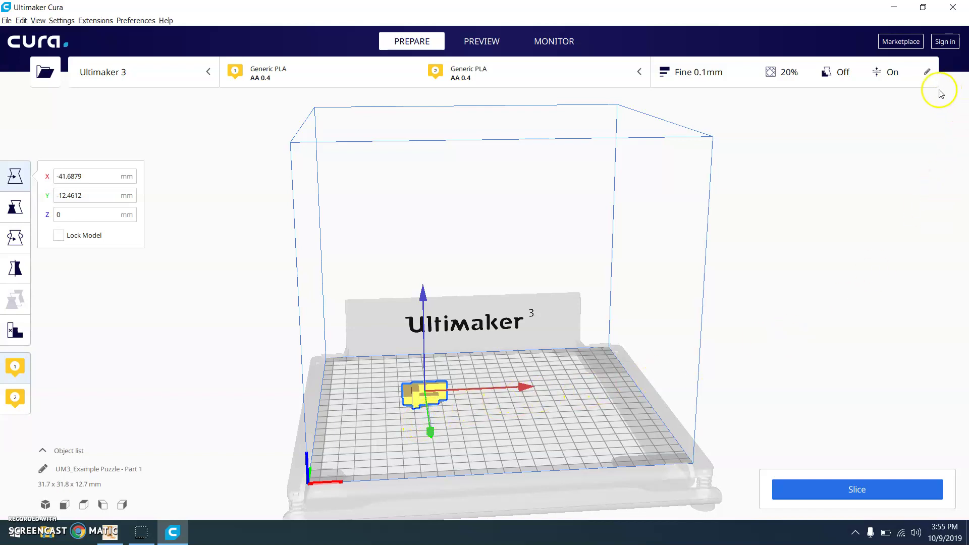
Set the layer height to 0.15 mm and uncheck Adhesion in the print settings.
click(927, 75)
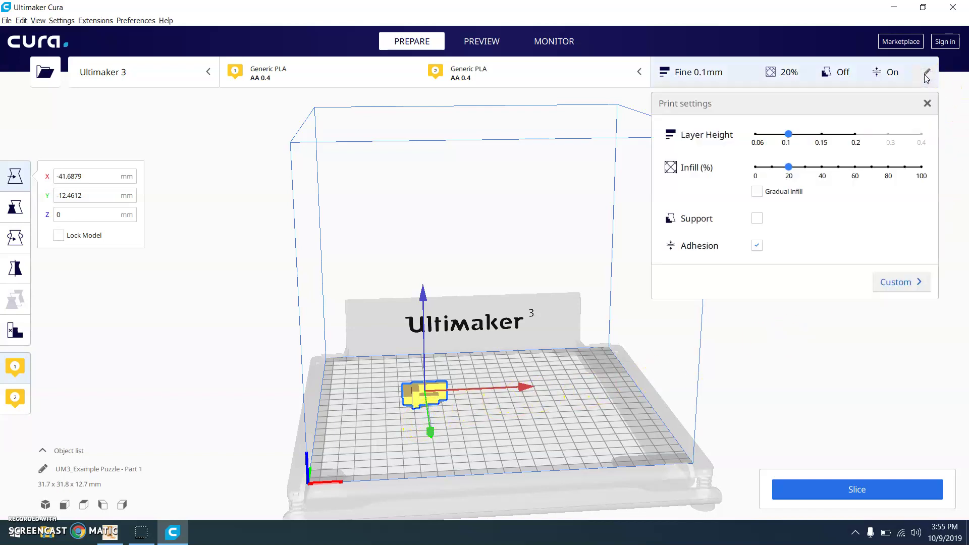
click(882, 105)
click(823, 136)
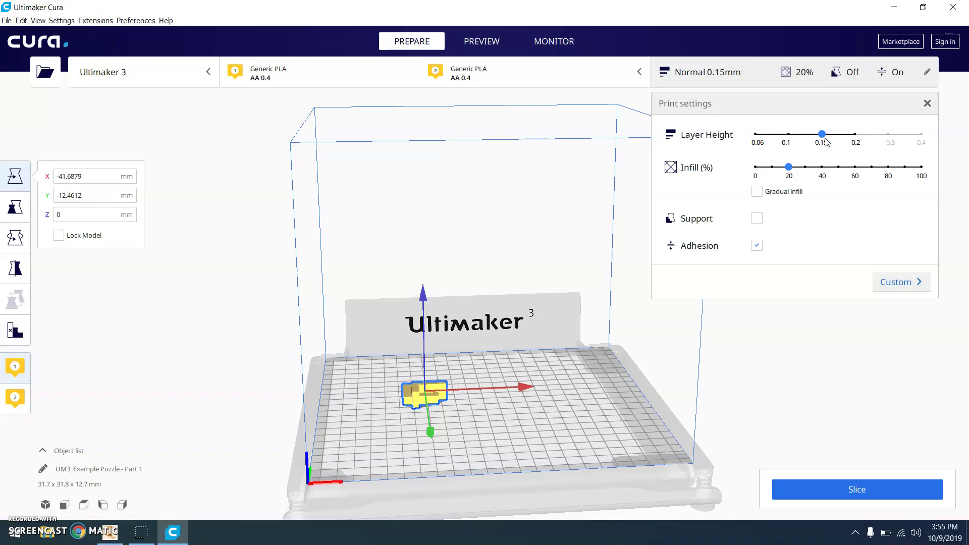
drag(825, 141, 801, 143)
click(756, 246)
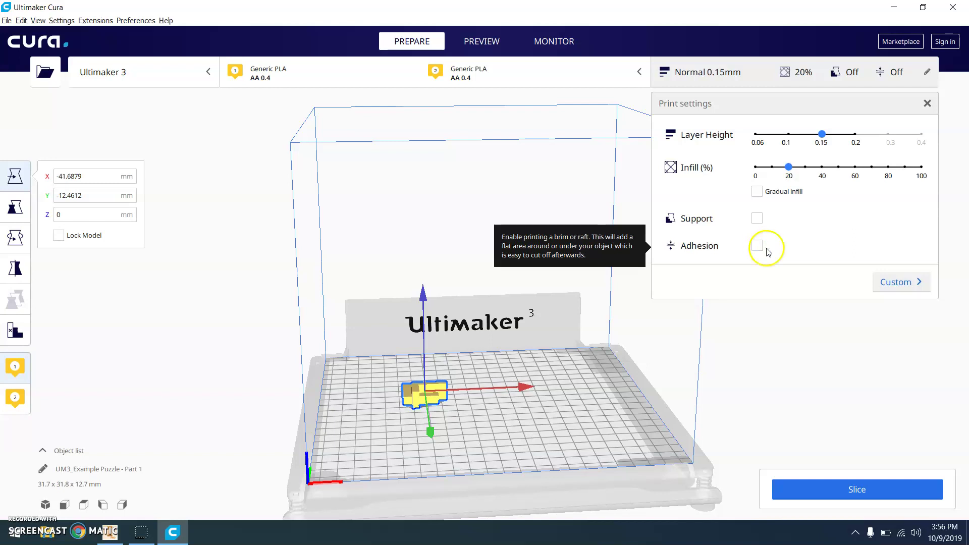
Slice the puzzle part, giving a 32-minute estimate using 4 g (0.53 m) of filament.
click(886, 492)
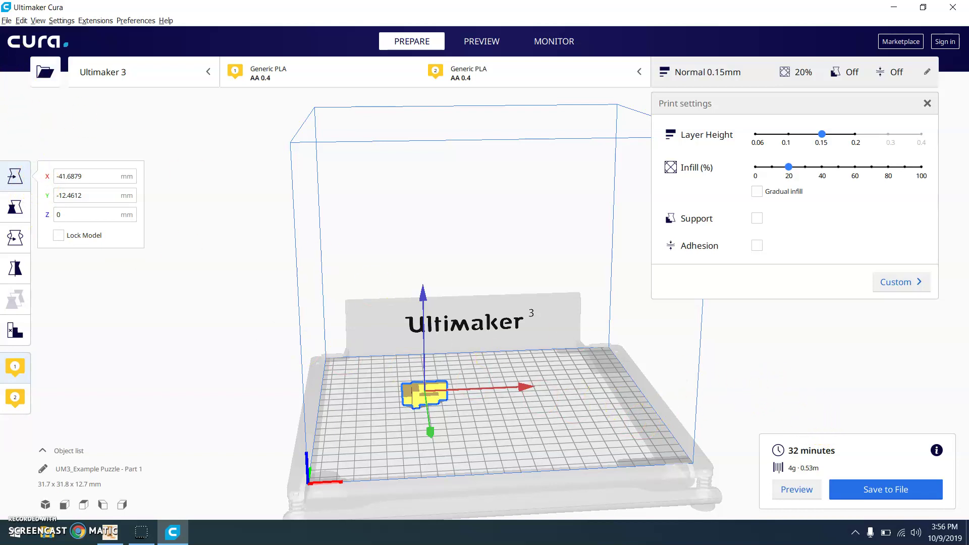
Save the project as a 3MF in the Puzzle folder, named UM3_ plus an owner's name and 'Puzzle'.
click(6, 21)
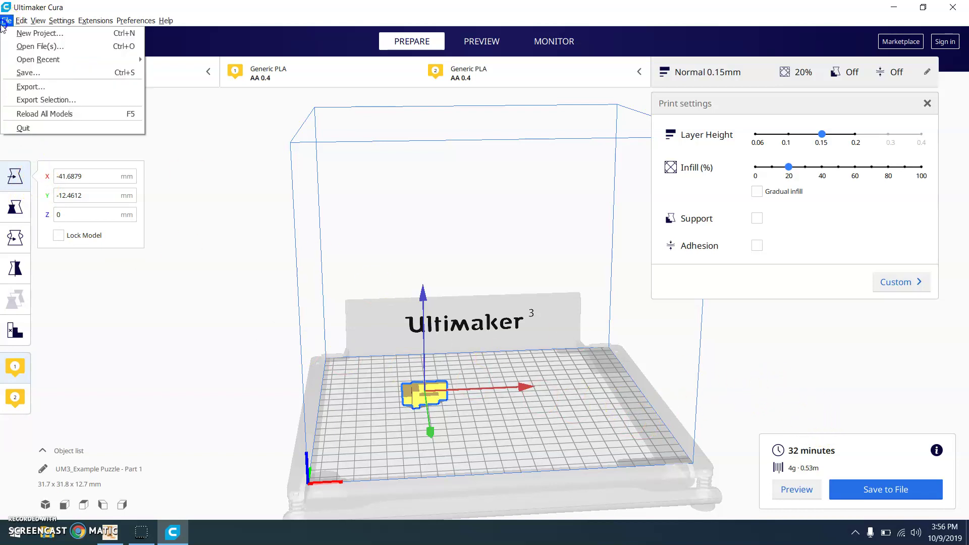
click(23, 72)
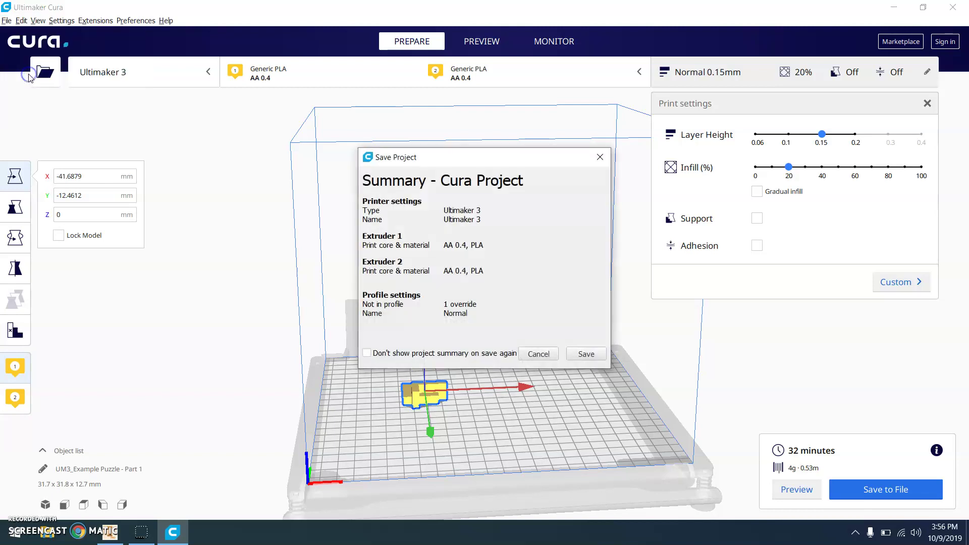
click(583, 354)
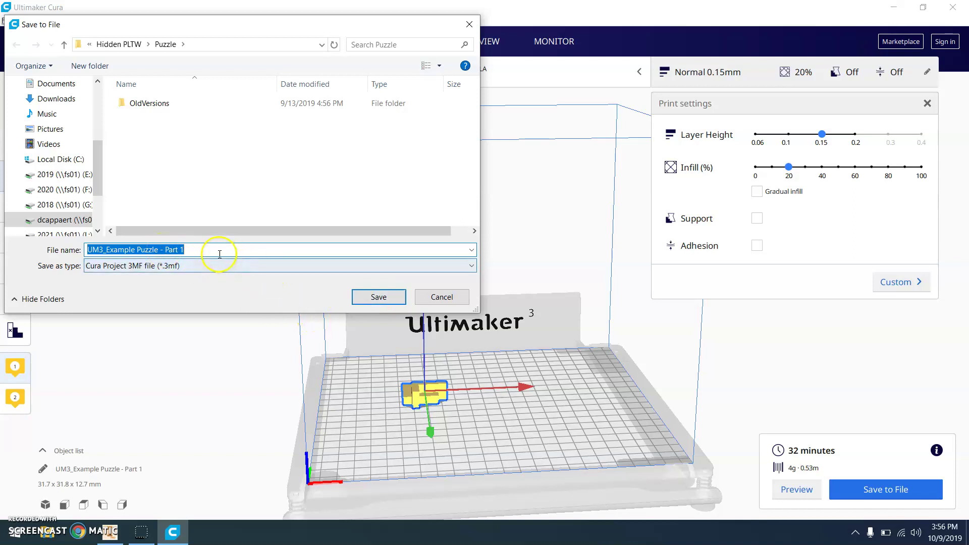
click(193, 249)
drag(193, 249, 104, 248)
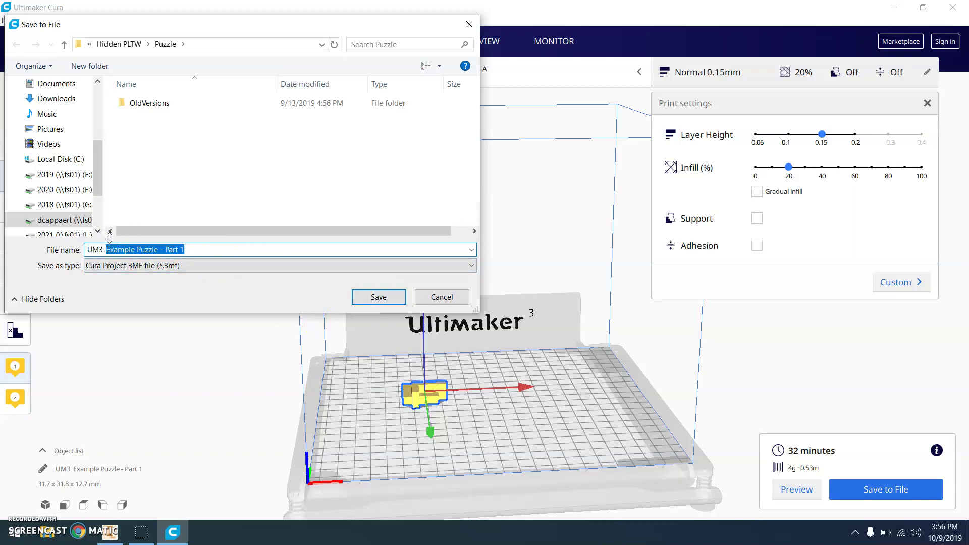
text(Mr. Cappaert's)
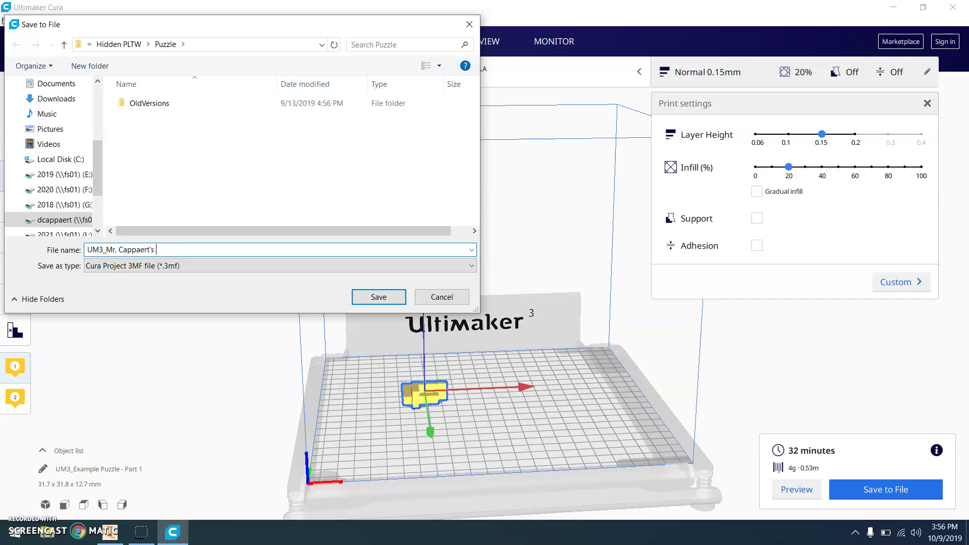
text( Puzzle)
click(396, 298)
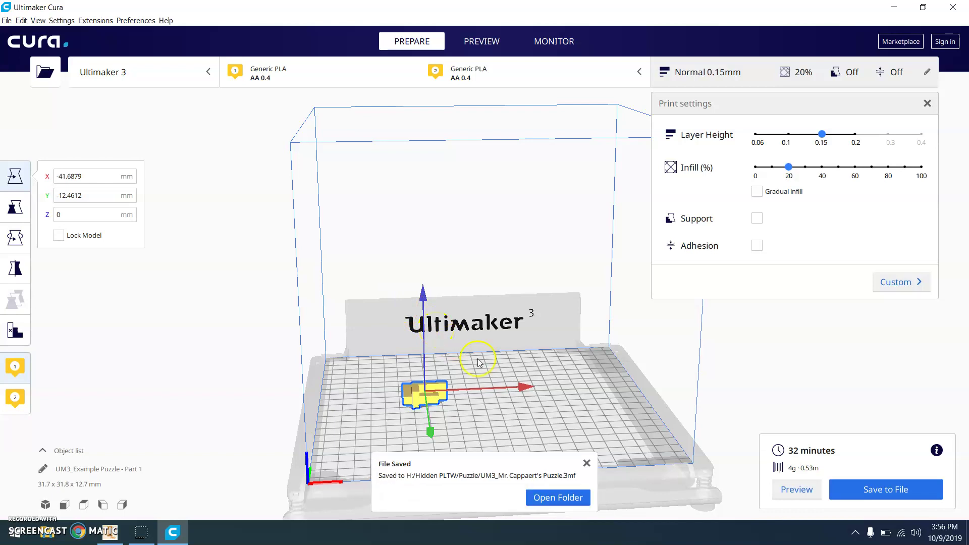
click(586, 463)
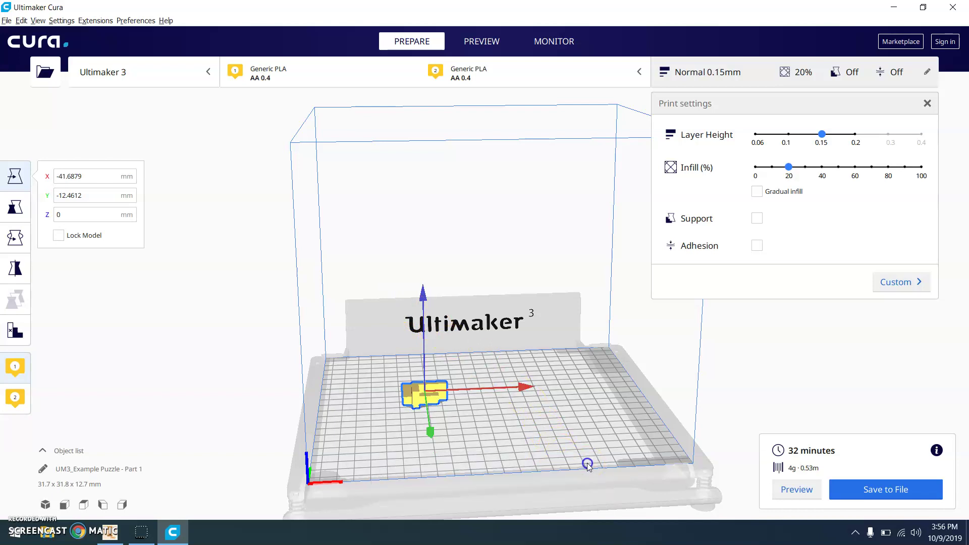